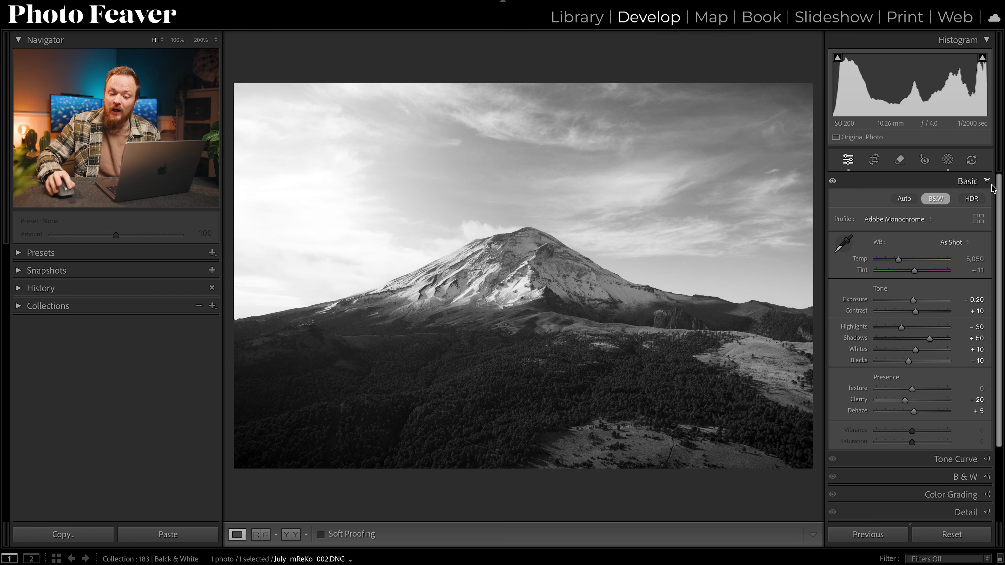
- Show the black and white mix settings and compare the mountain photo's color and black-and-white versions
left_click(981, 182)
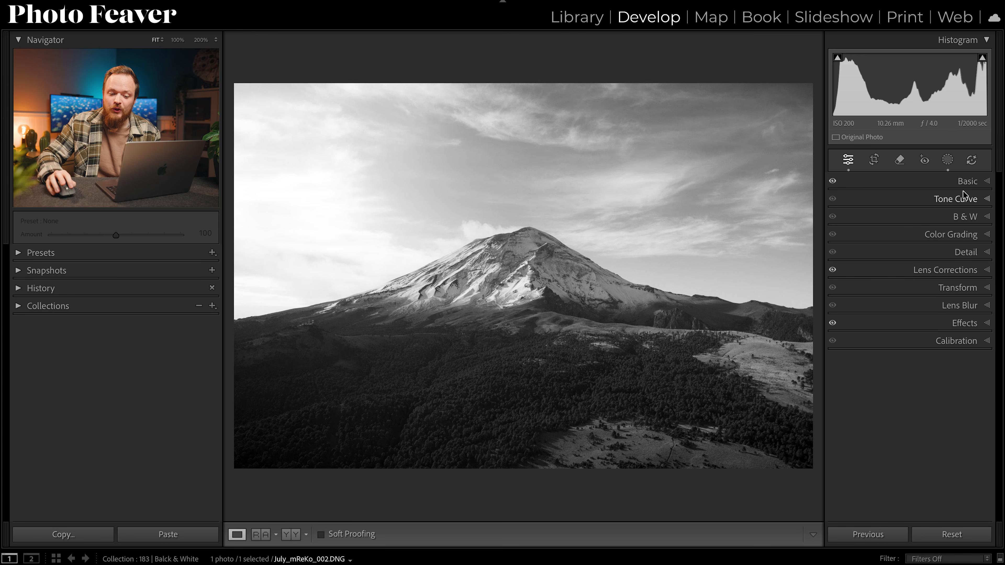
left_click(963, 219)
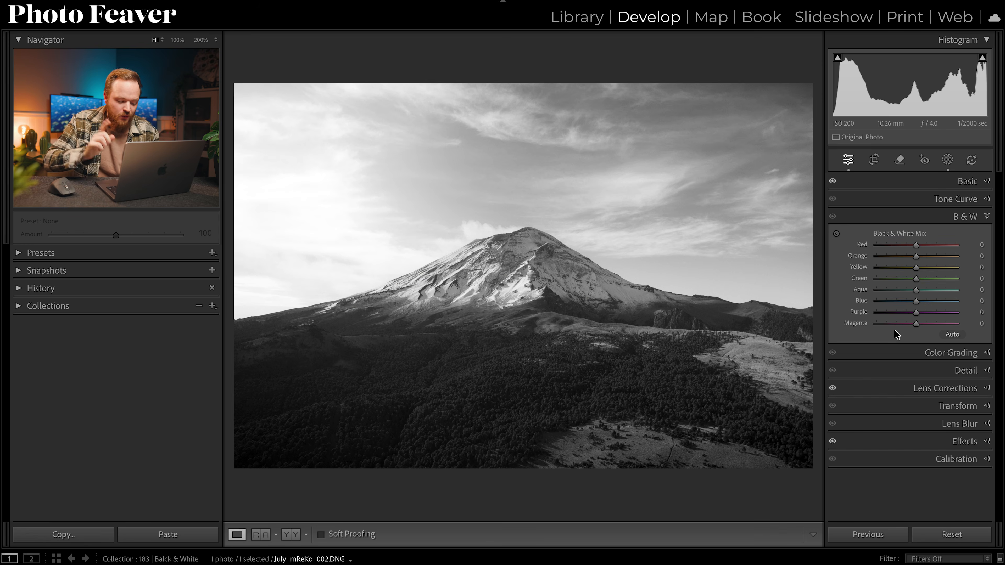
key("v")
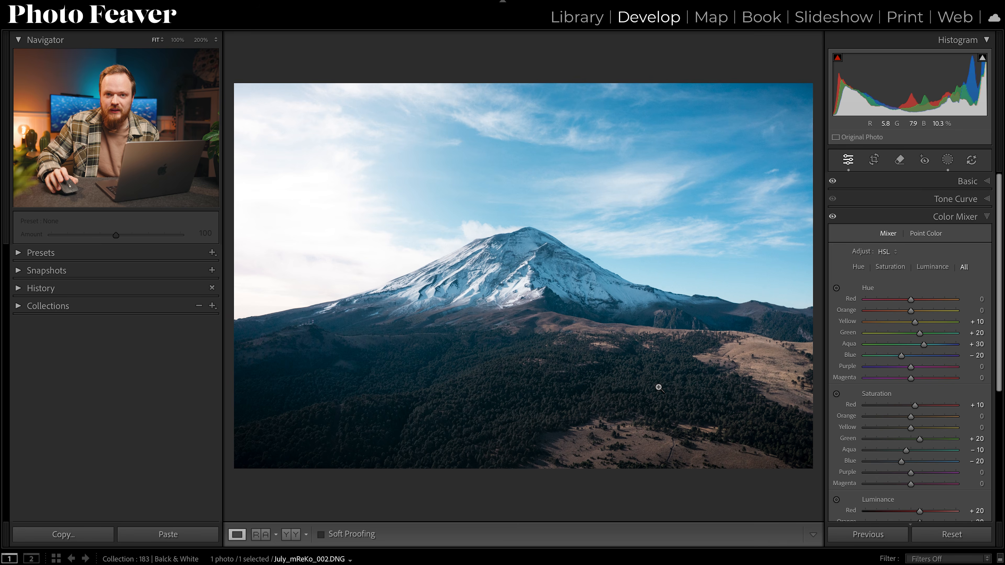
key("v")
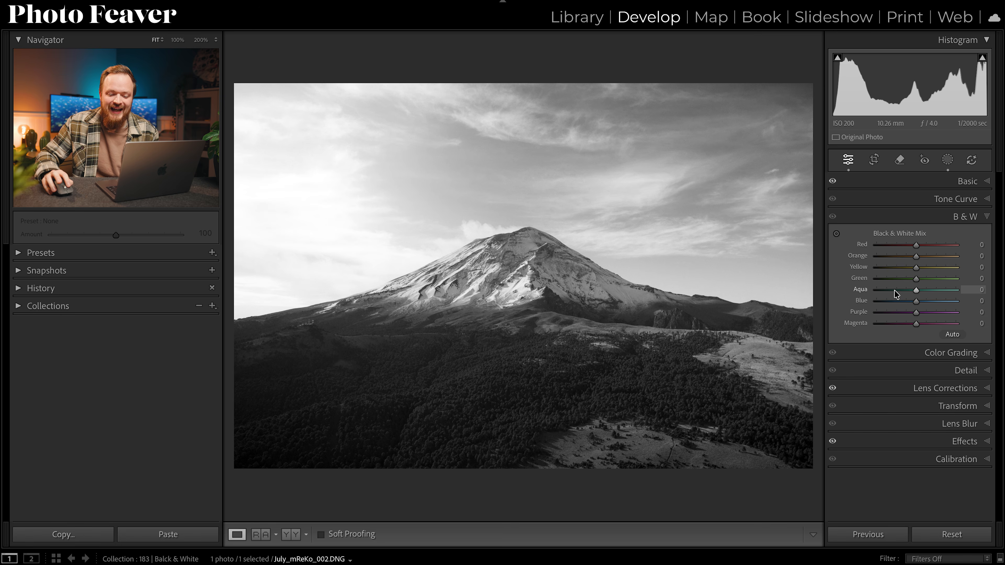
- Set the black and white mix to Aqua +5, Blue +25, Green -64 and Yellow -36
mouse_move(916, 290)
left_mouse_down()
mouse_move(926, 290)
mouse_move(918, 301)
mouse_move(930, 301)
left_mouse_up()
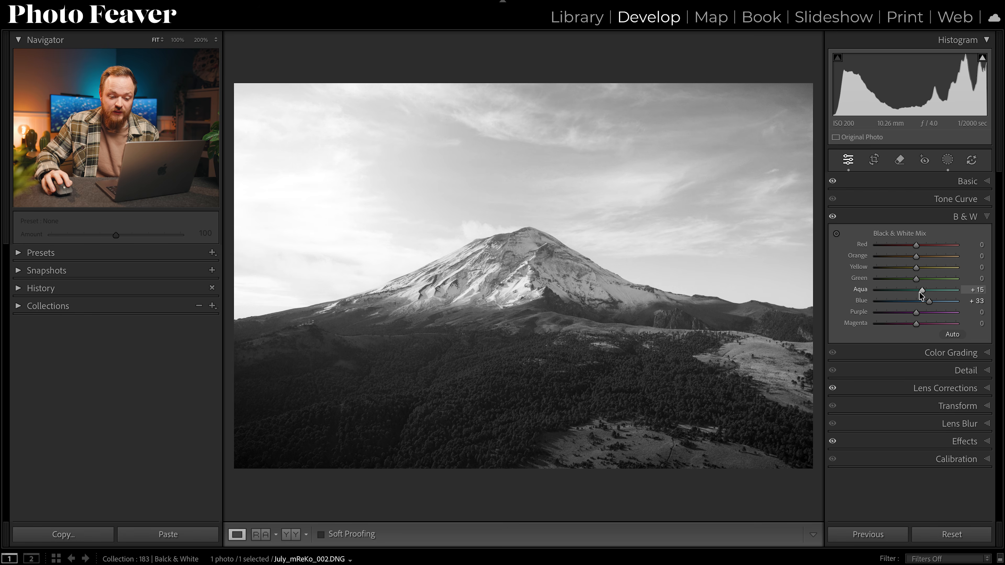
left_click_drag(927, 301, 927, 301)
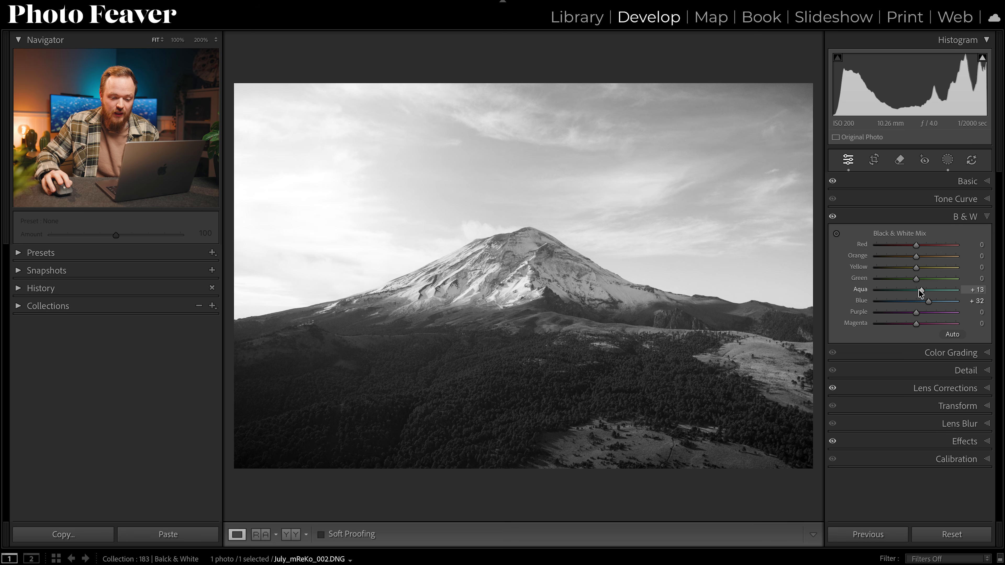
left_click(970, 290)
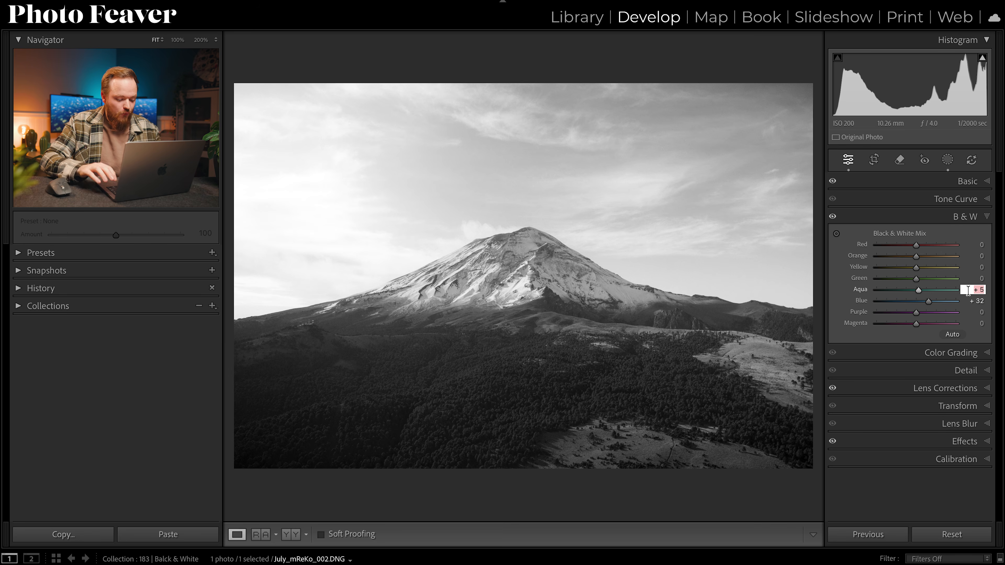
key("Tab")
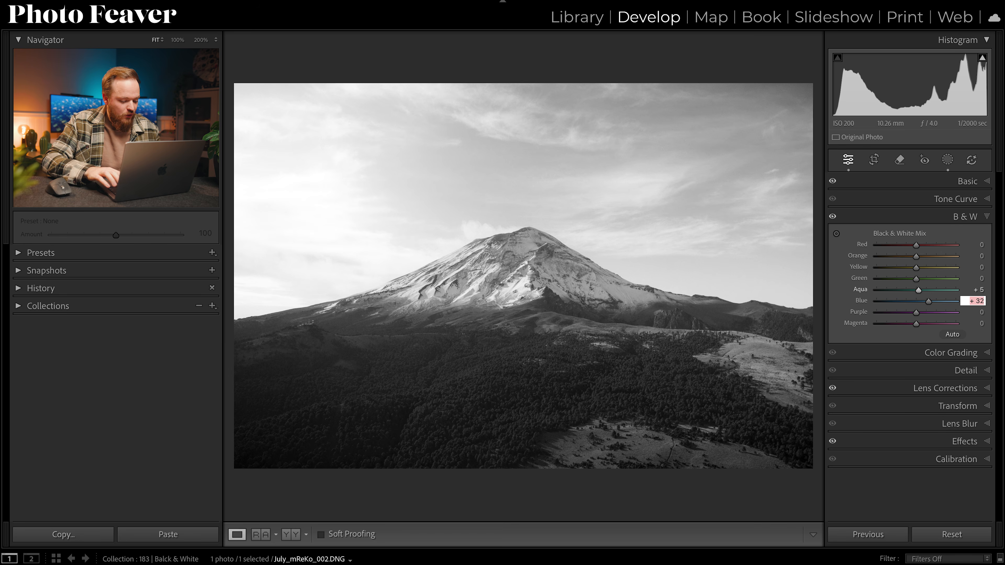
type("25")
key("Return")
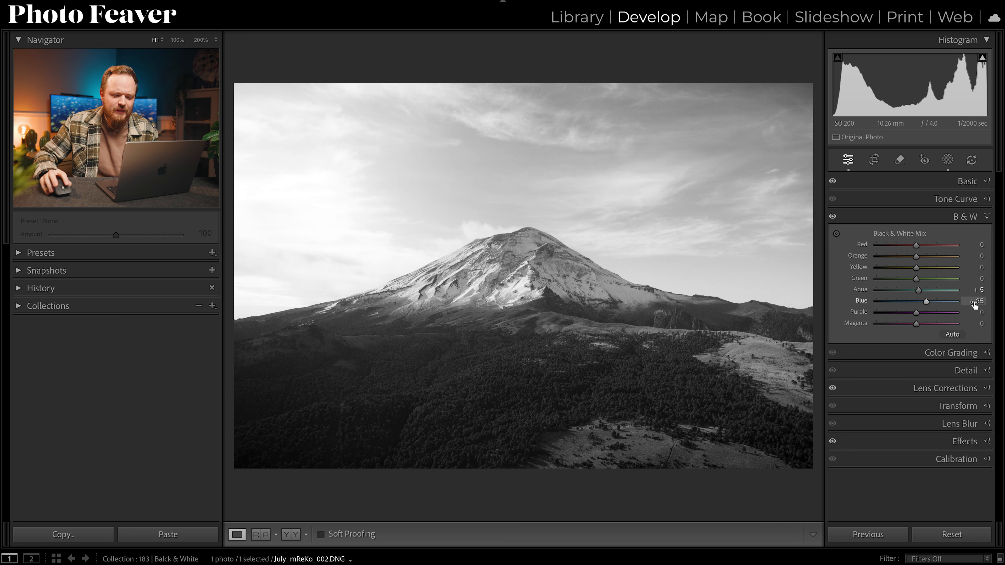
mouse_move(918, 279)
left_mouse_down()
mouse_move(896, 283)
mouse_move(911, 269)
mouse_move(893, 279)
mouse_move(903, 270)
left_mouse_up()
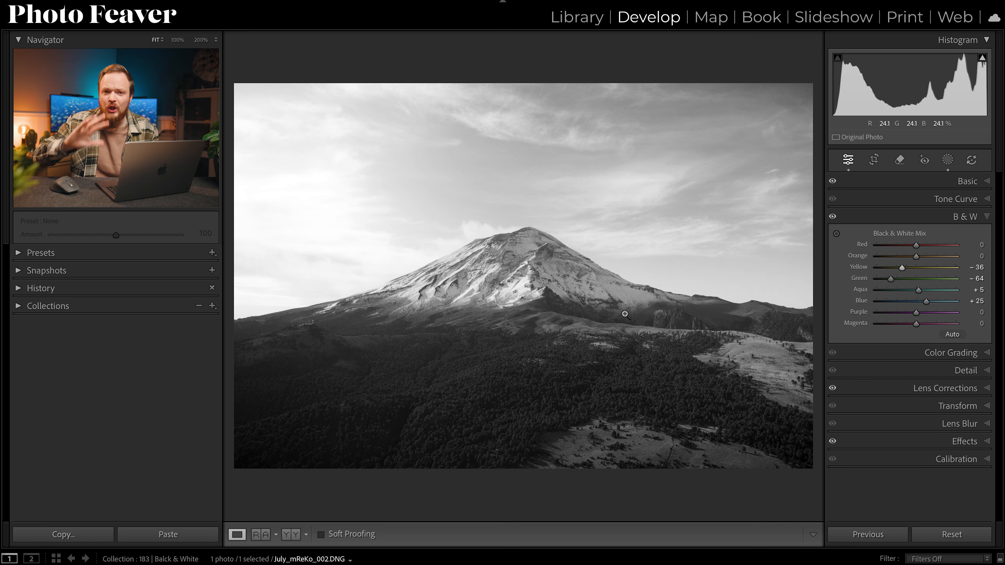
- Raise the photo's overall exposure to +0.30 in the basic adjustments
left_click(967, 181)
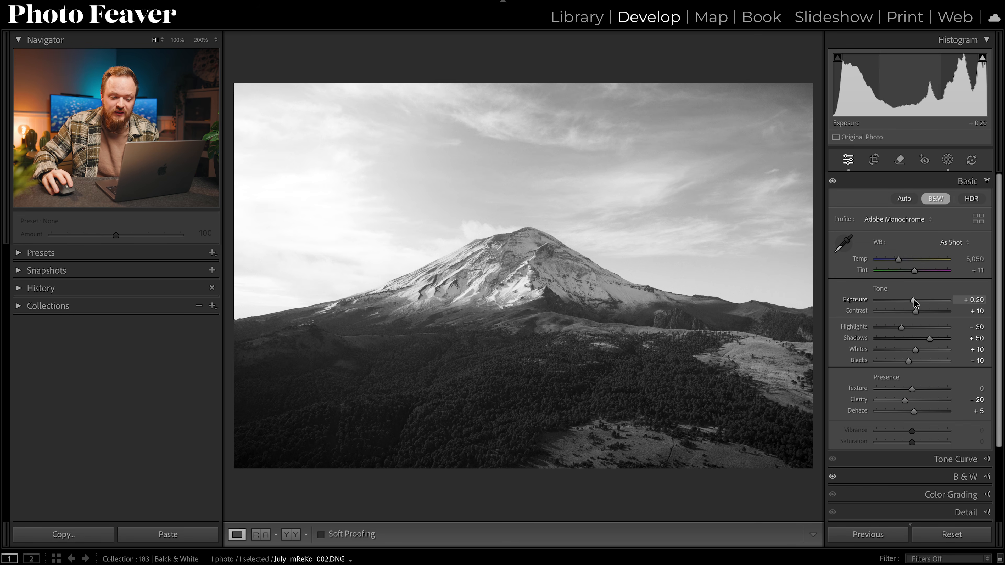
left_click_drag(914, 299, 915, 299)
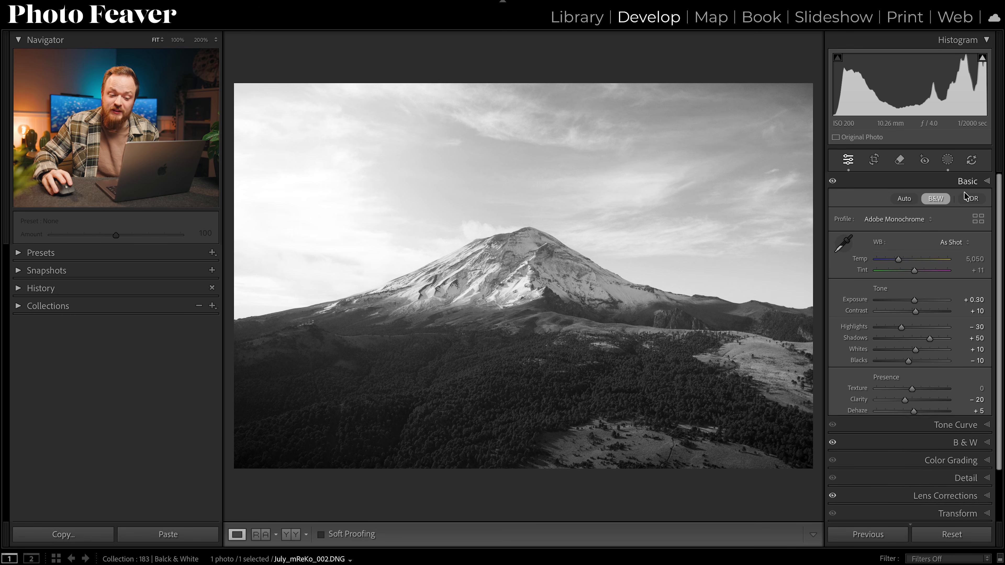
left_click(966, 181)
left_click(960, 221)
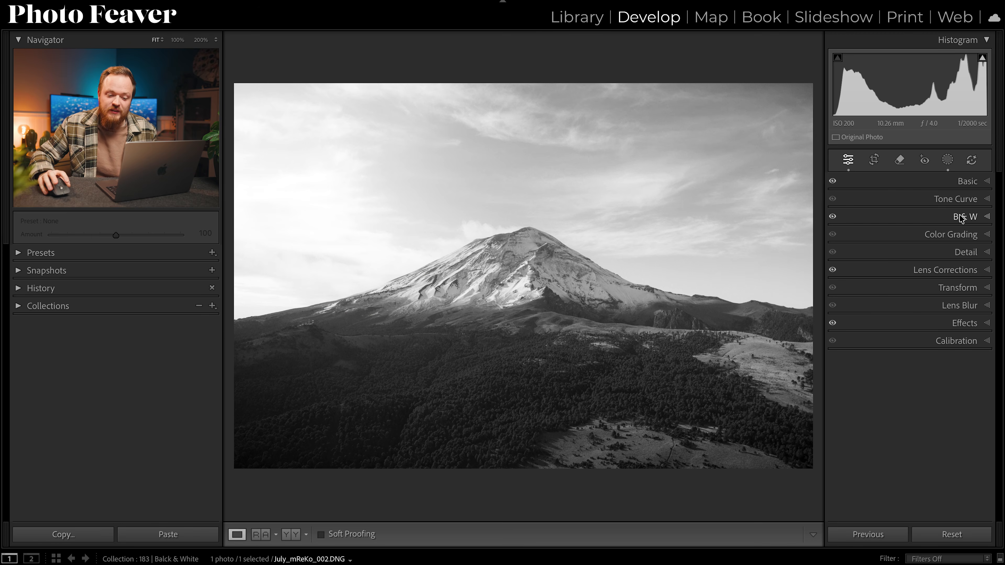
- Tint the whole photo sepia with a global color grade of hue 35 and saturation 32
left_click(959, 232)
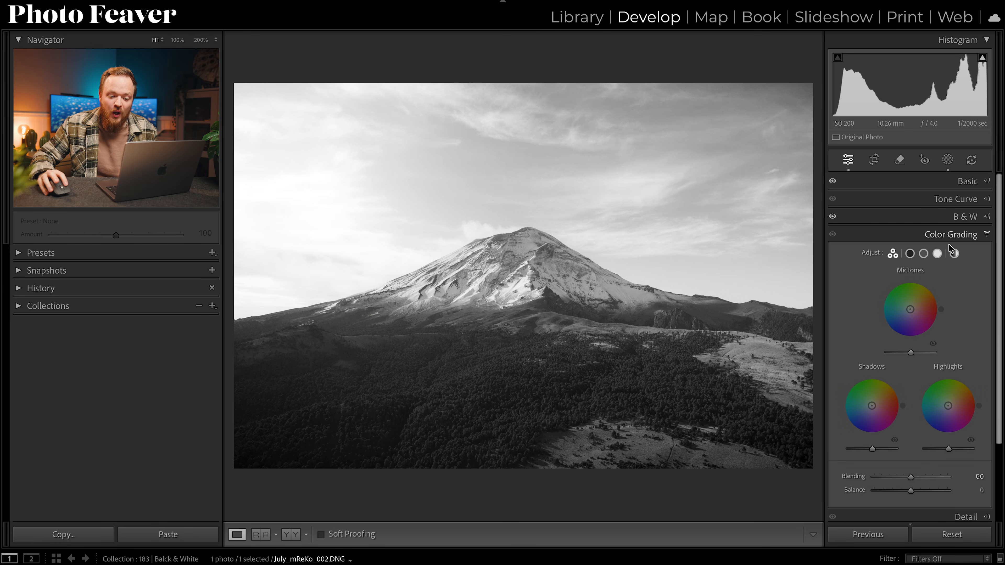
left_click(908, 255)
left_click(923, 255)
left_click(937, 254)
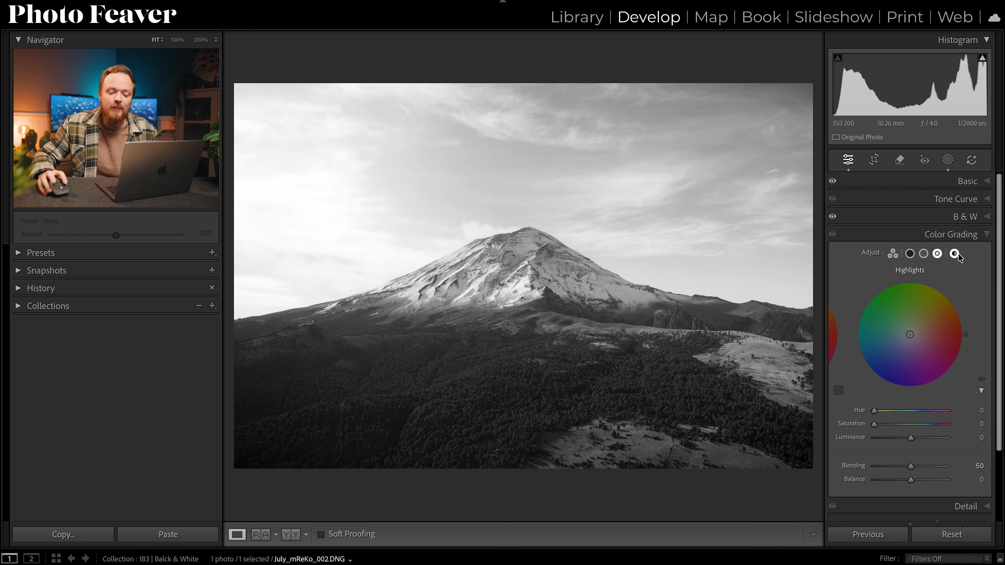
left_click(955, 254)
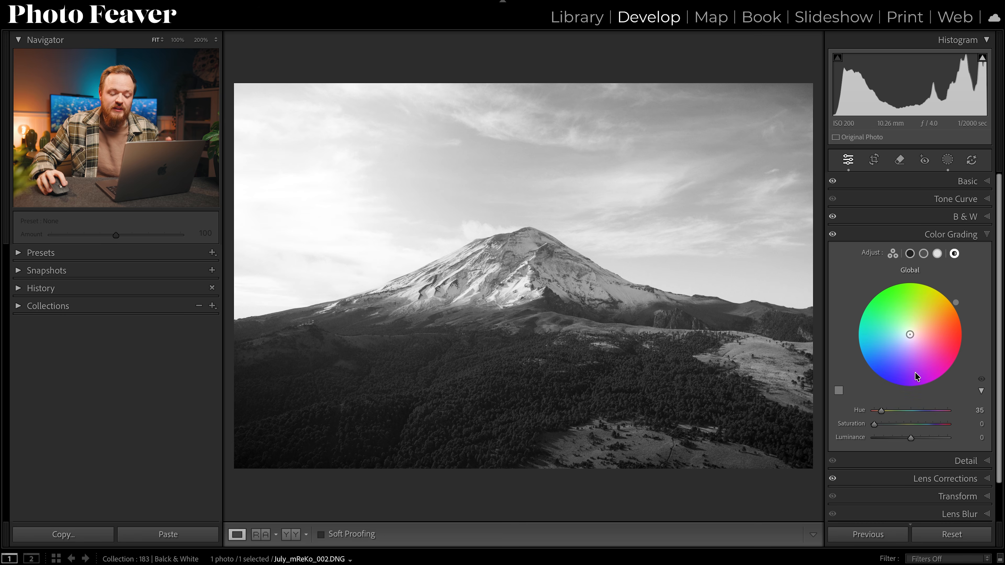
left_click_drag(875, 424, 898, 426)
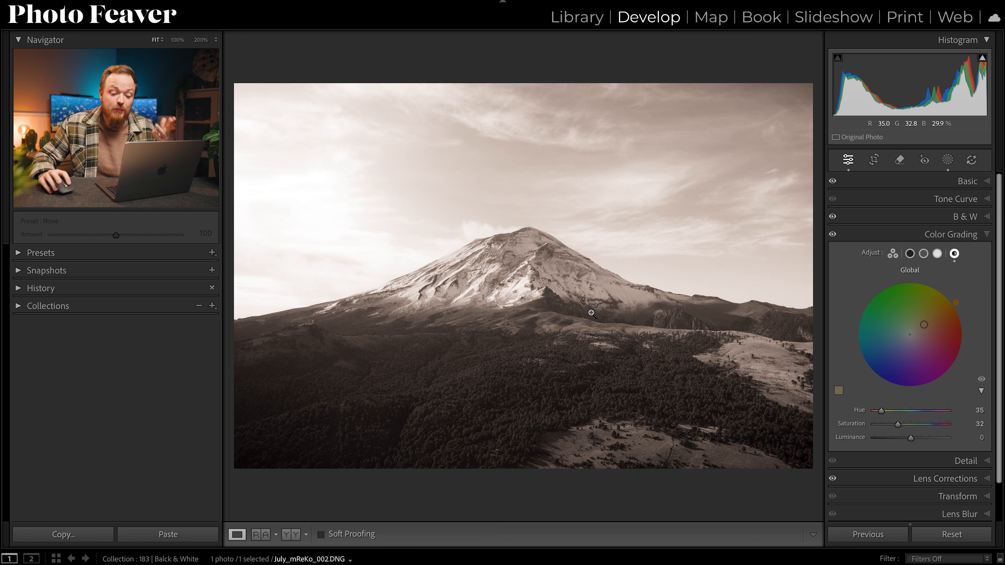
- Shift the global color grade to a cool blue tint with a hue of 220
left_click_drag(956, 303, 868, 373)
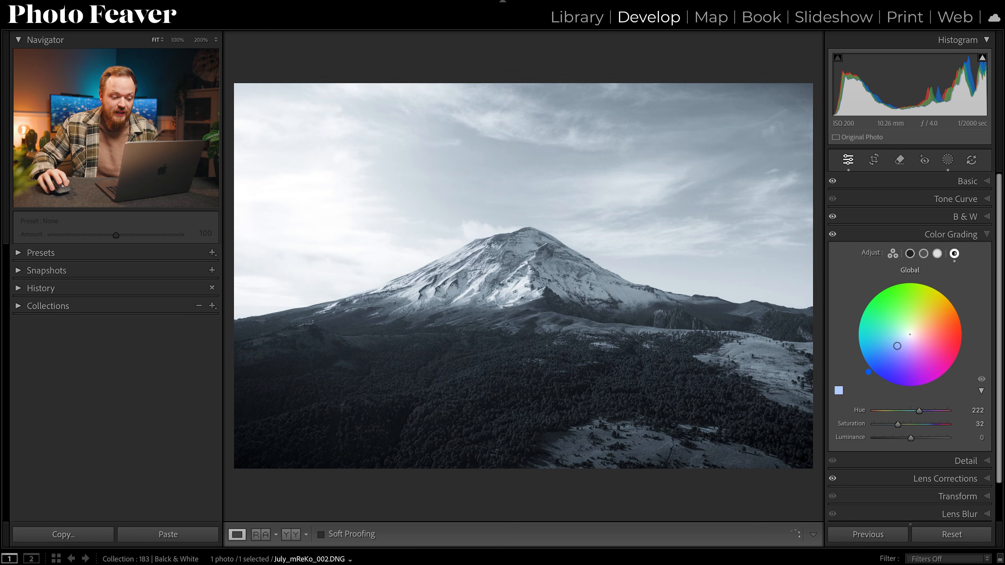
left_click(976, 410)
type("220")
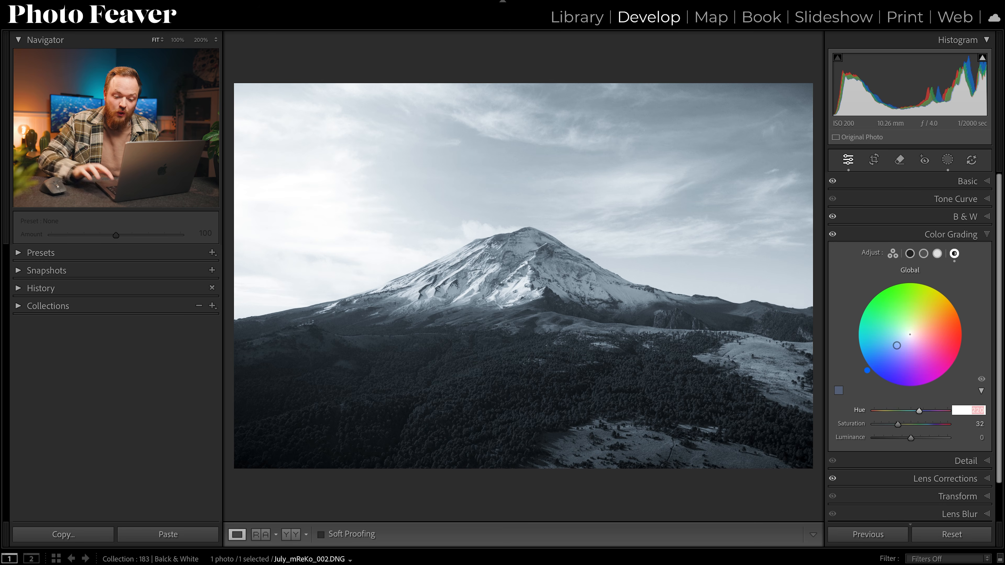
key("Return")
left_click(980, 423)
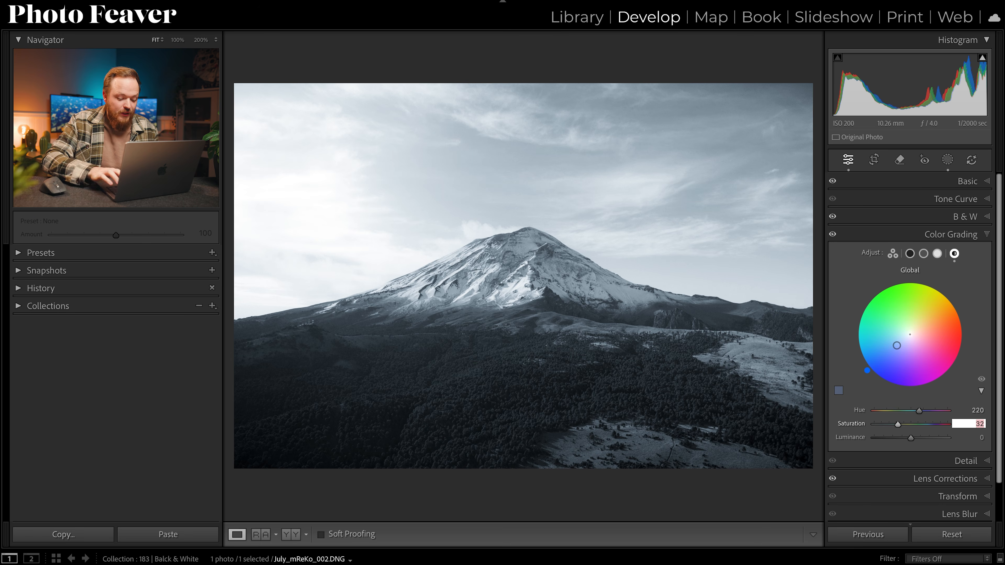
key("Return")
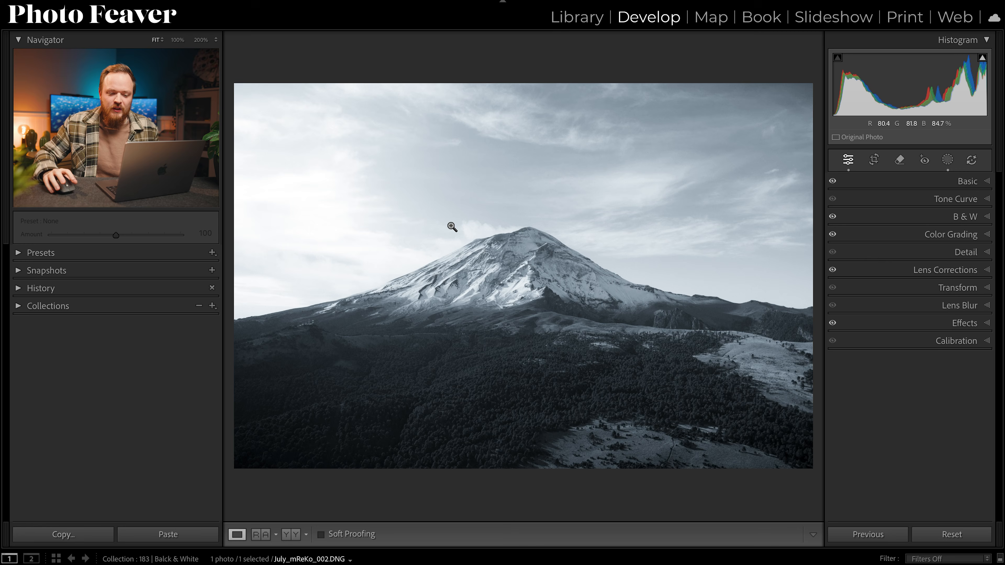
- Add a new linear gradient mask over the foreground, fading from the photo's lower edge up to the mountain slopes
left_click(947, 160)
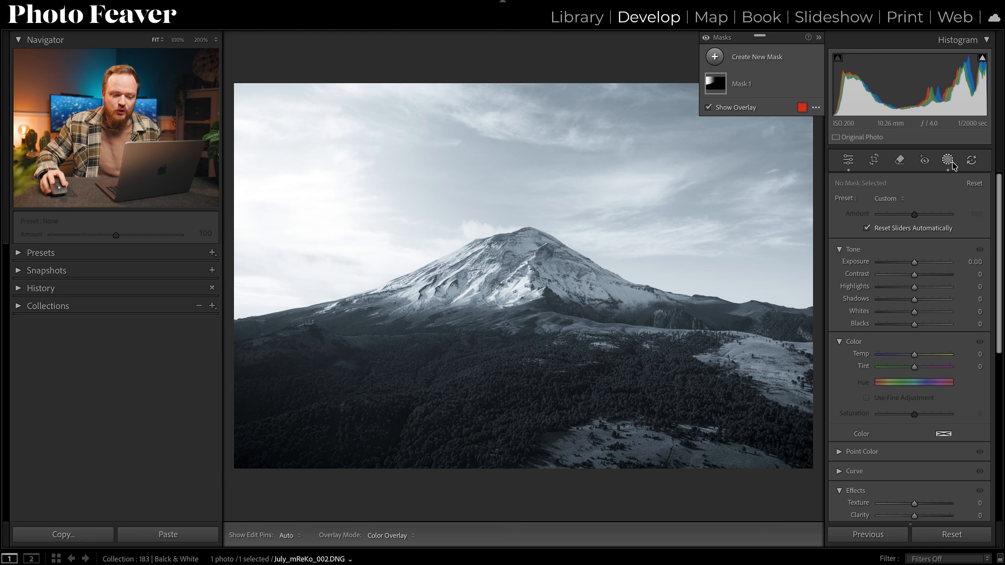
left_click(709, 85)
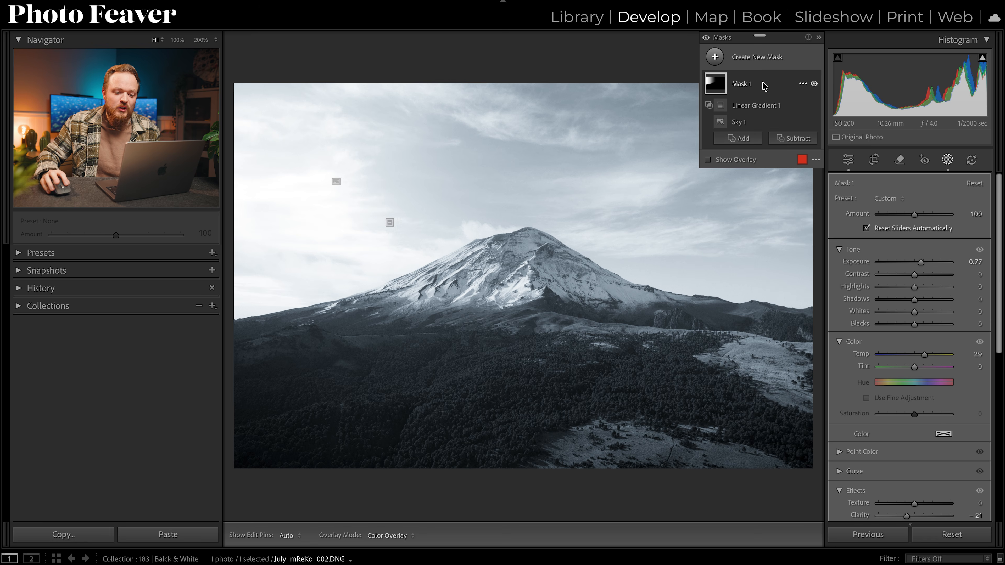
left_click(715, 58)
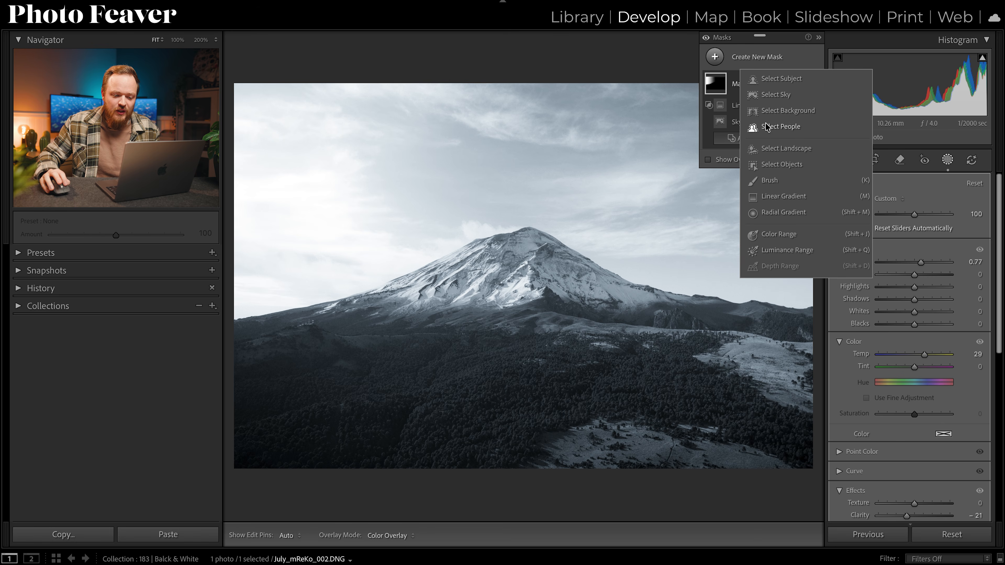
left_click(775, 197)
left_click_drag(699, 467, 702, 290)
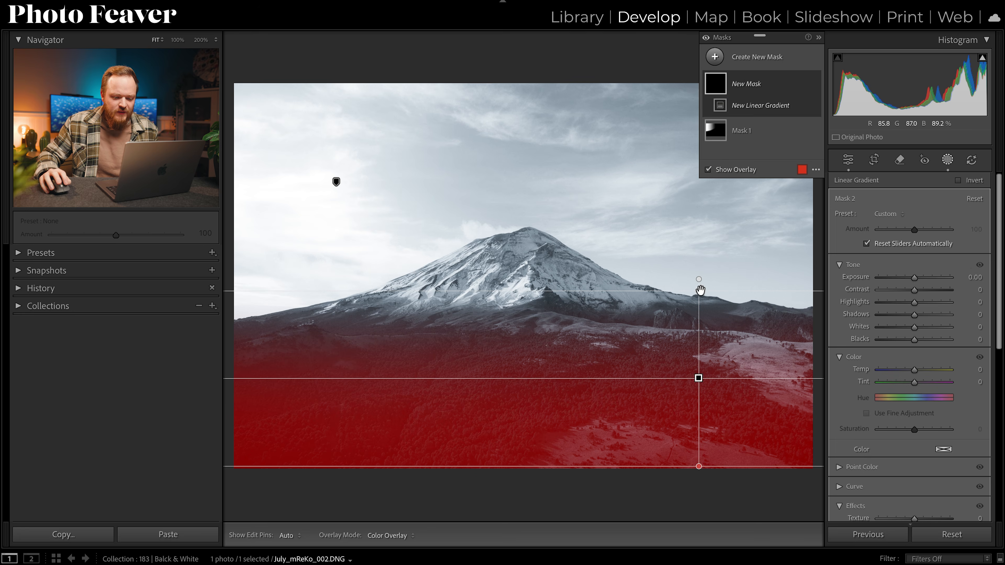
- Darken the foreground gradient mask by setting its exposure to -0.89
left_click_drag(912, 279, 907, 278)
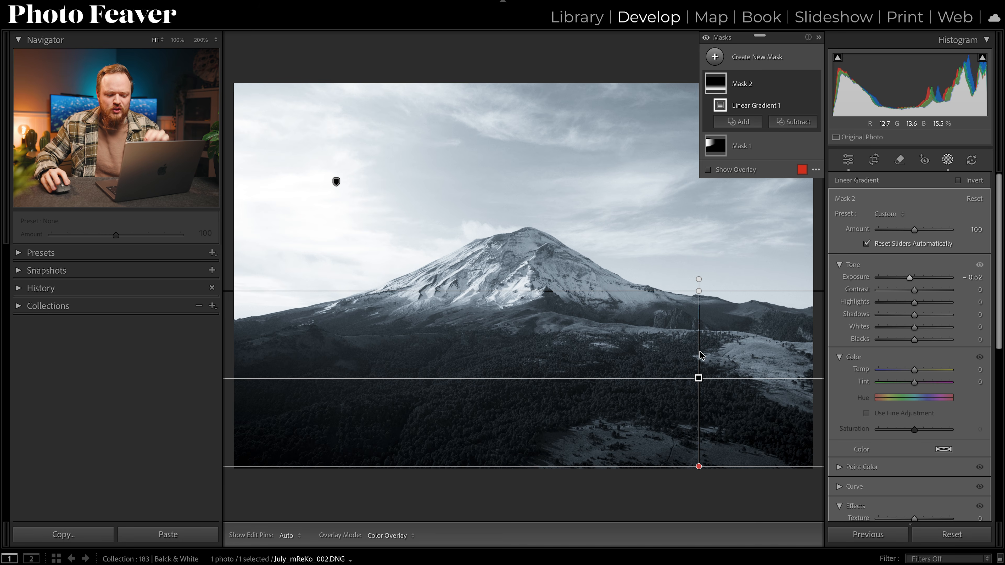
left_click_drag(909, 277, 907, 277)
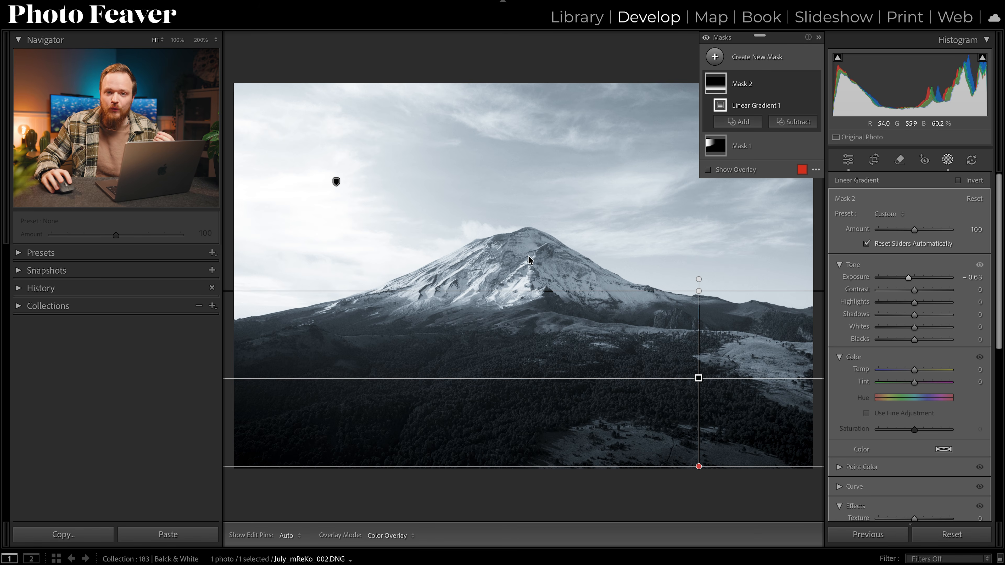
left_click_drag(908, 278, 906, 278)
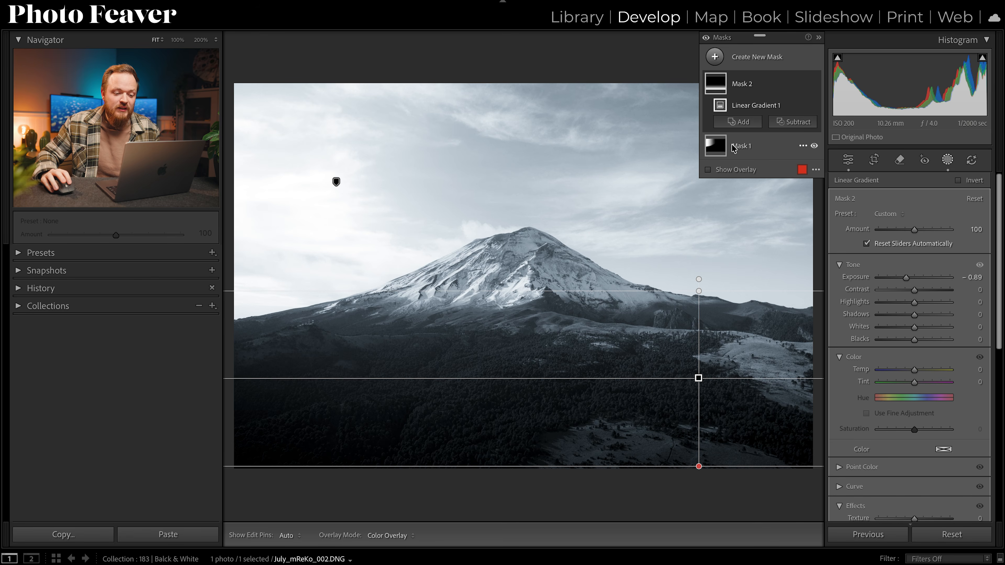
- Create an inverted sky mask covering the mountain and land, and set its texture to 39 and clarity to 16
left_click(715, 57)
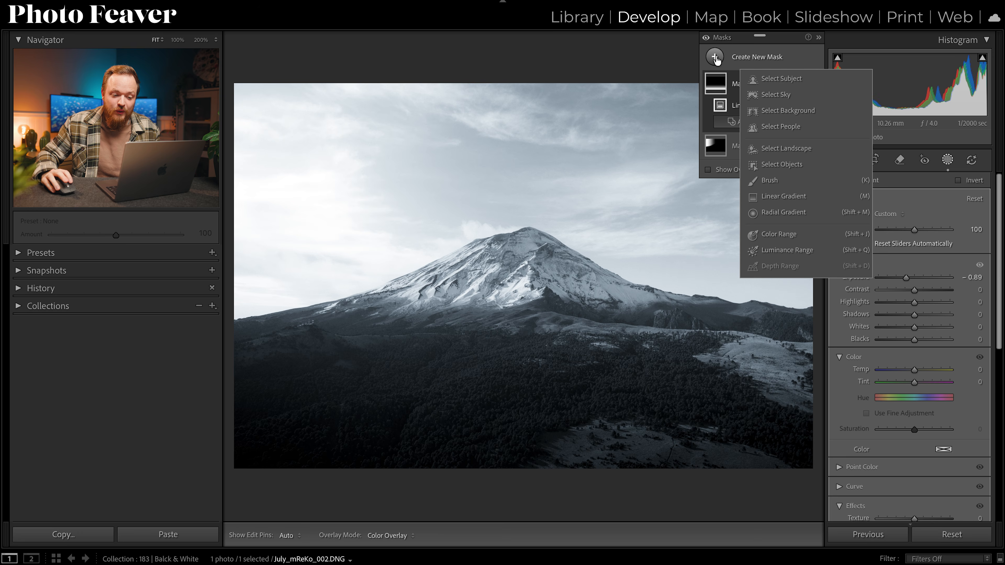
left_click(769, 95)
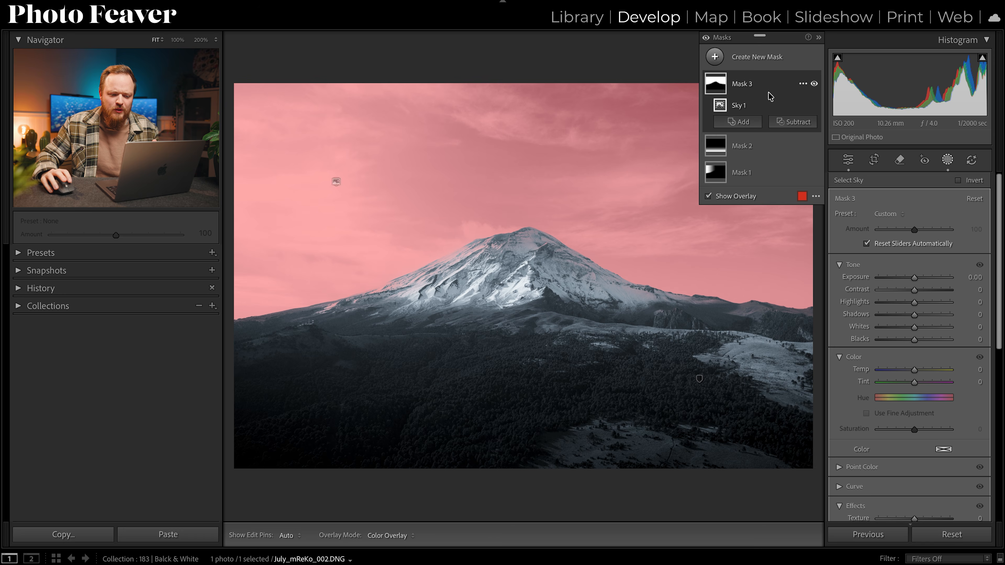
left_click(958, 180)
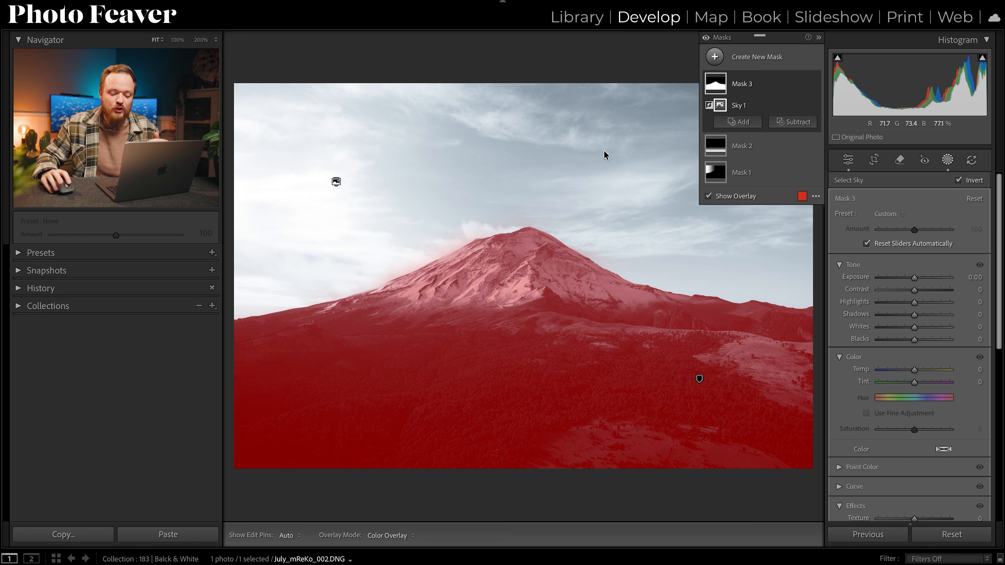
scroll(922, 372, "down", 3)
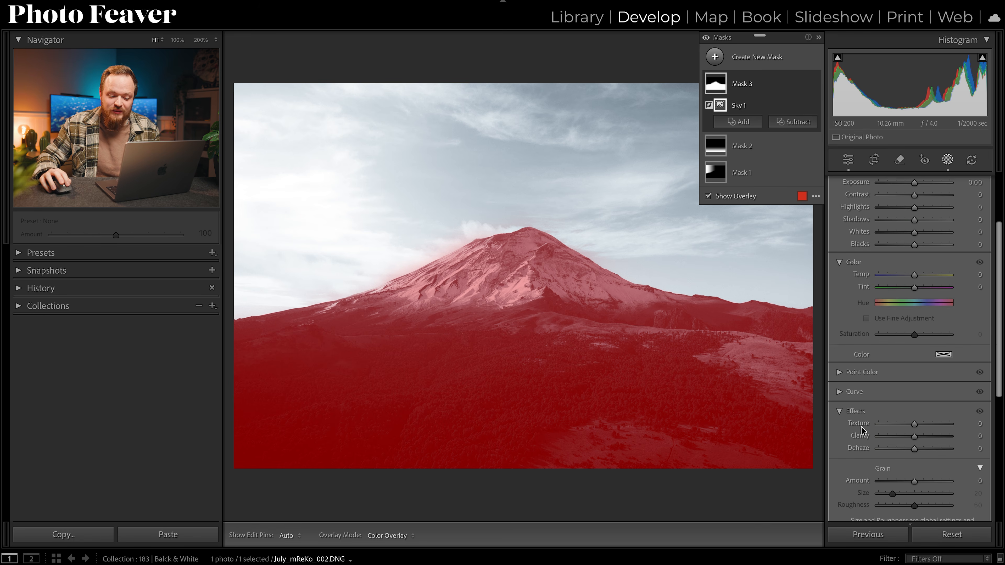
mouse_move(915, 424)
left_mouse_down()
mouse_move(930, 422)
mouse_move(918, 435)
mouse_move(925, 425)
left_mouse_up()
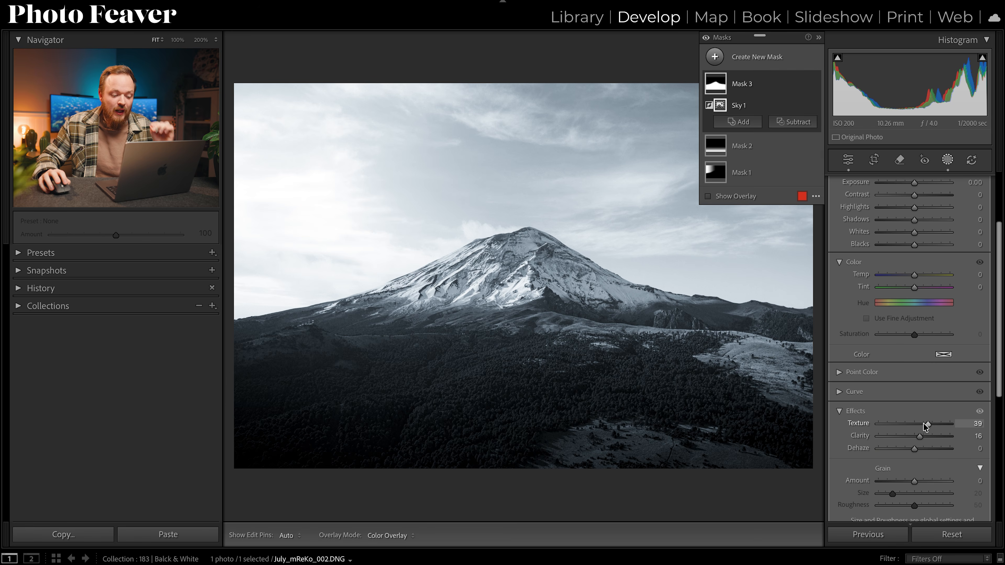